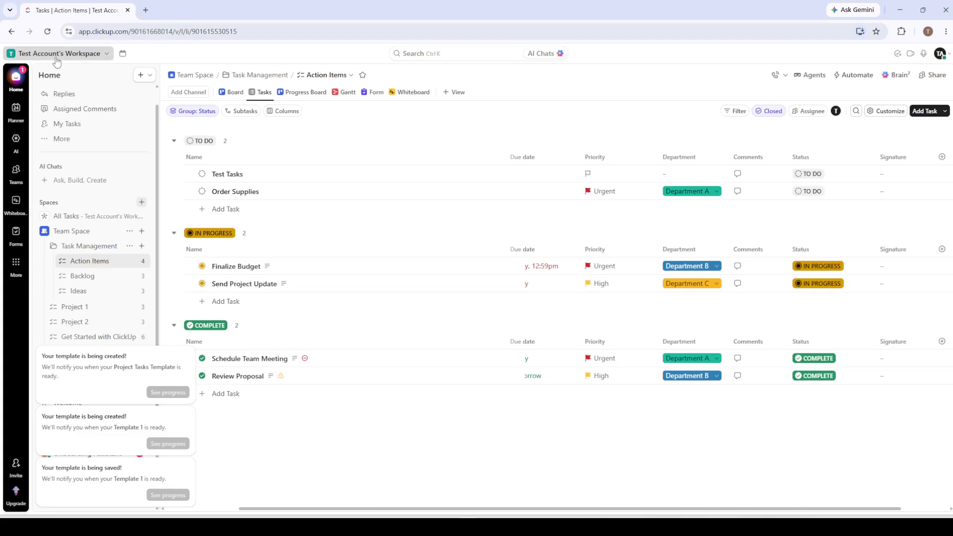
Search the workspace's App Center for "time" and open the Time Tracking ClickApp
left_click(56, 58)
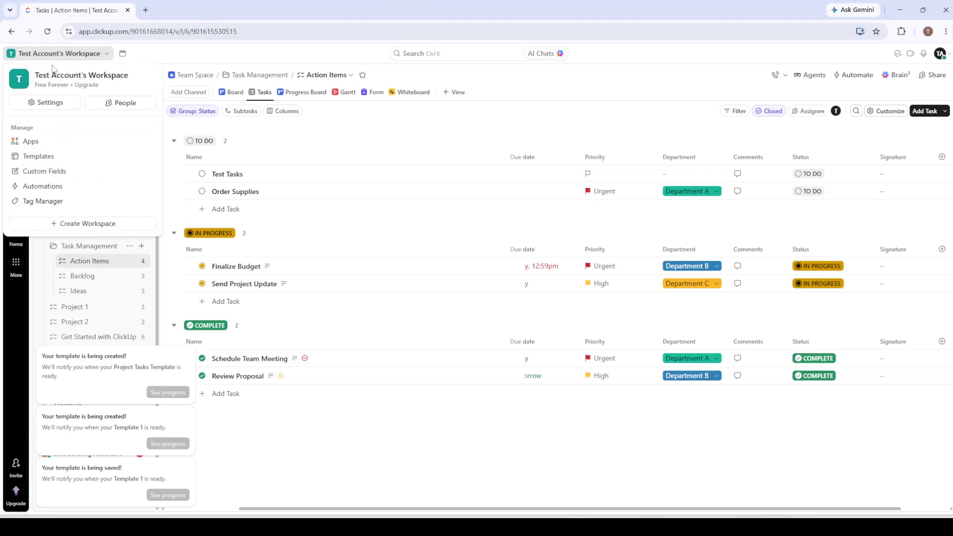
left_click(51, 103)
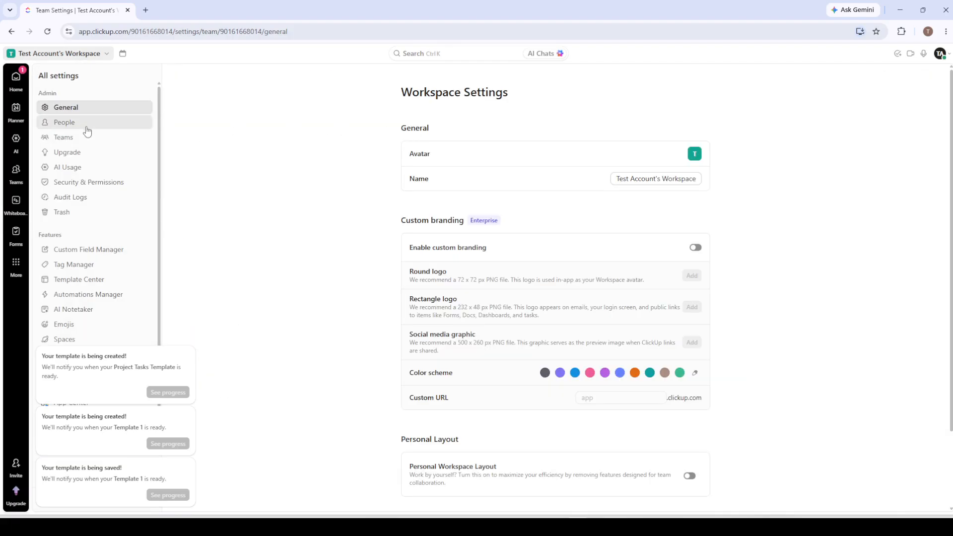
left_click(58, 57)
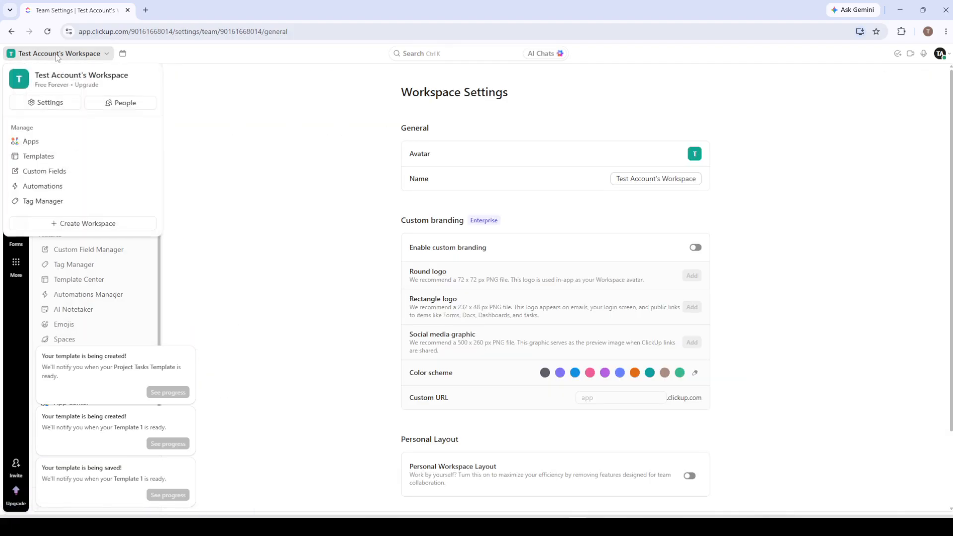
left_click(39, 144)
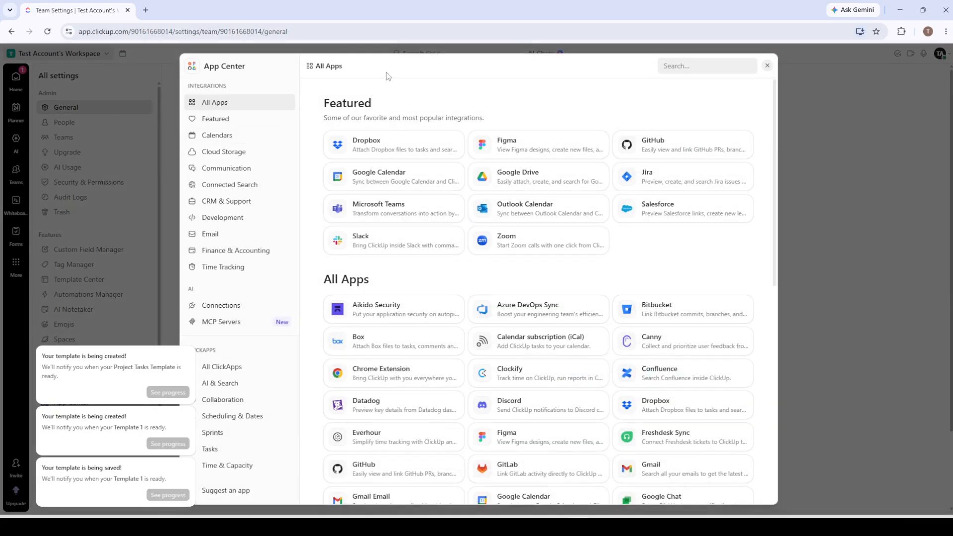
left_click(684, 69)
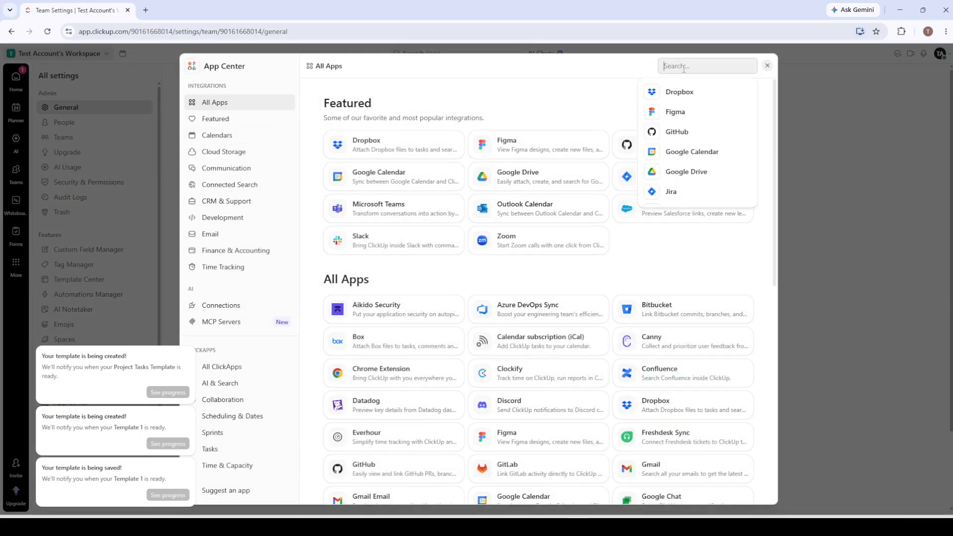
type("time")
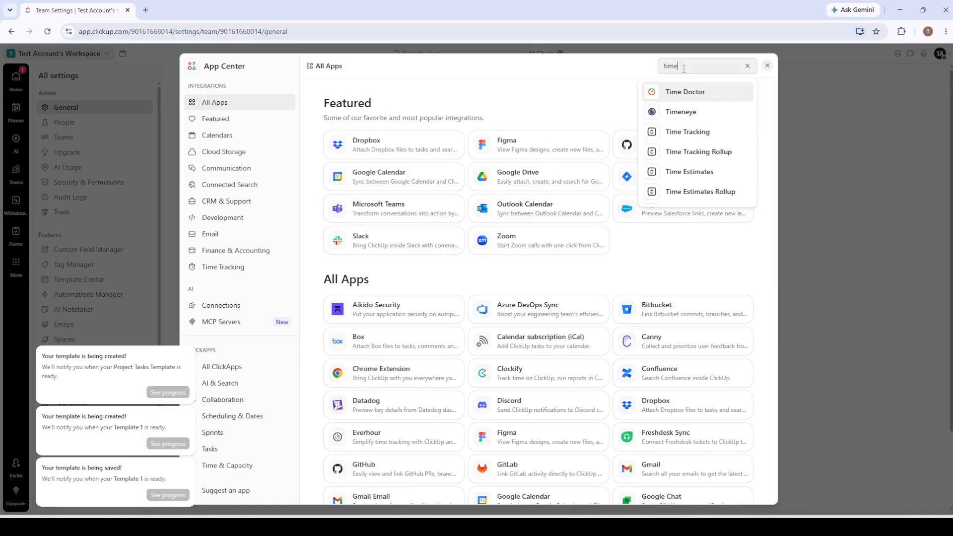
left_click(700, 134)
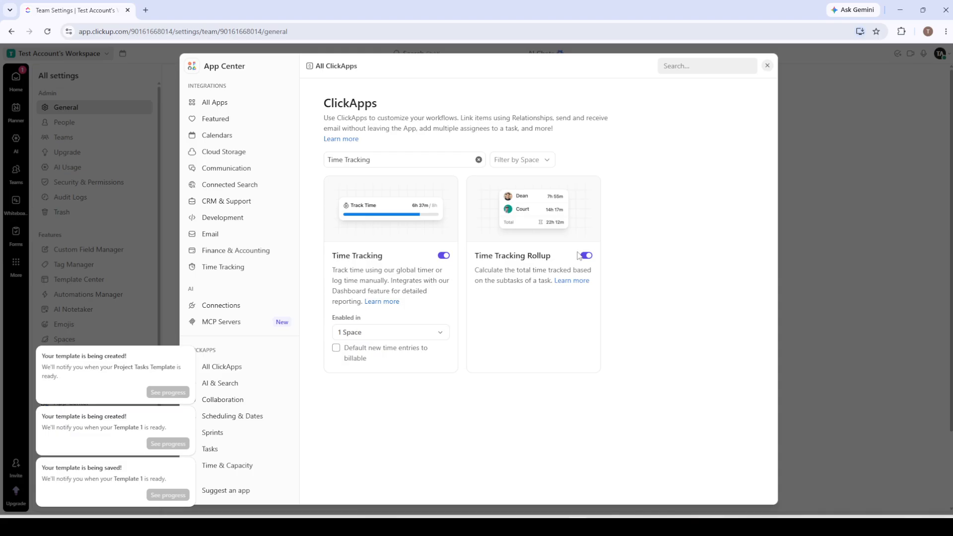
Check which Spaces the Time Tracking ClickApp is enabled in, and close the App Center
left_click(373, 336)
left_click(384, 335)
left_click(833, 300)
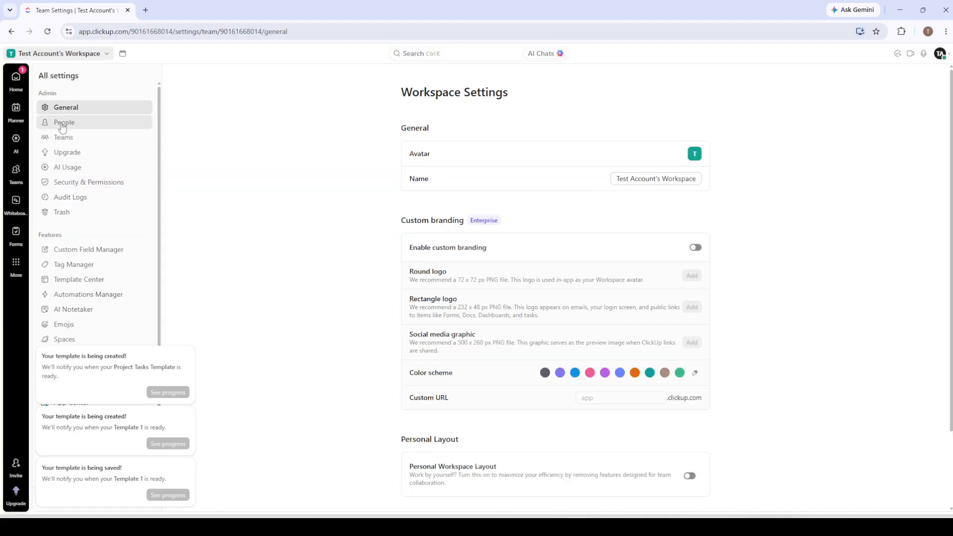
Open the Test Tasks task from the Action Items list and dismiss the template notifications
left_click(17, 82)
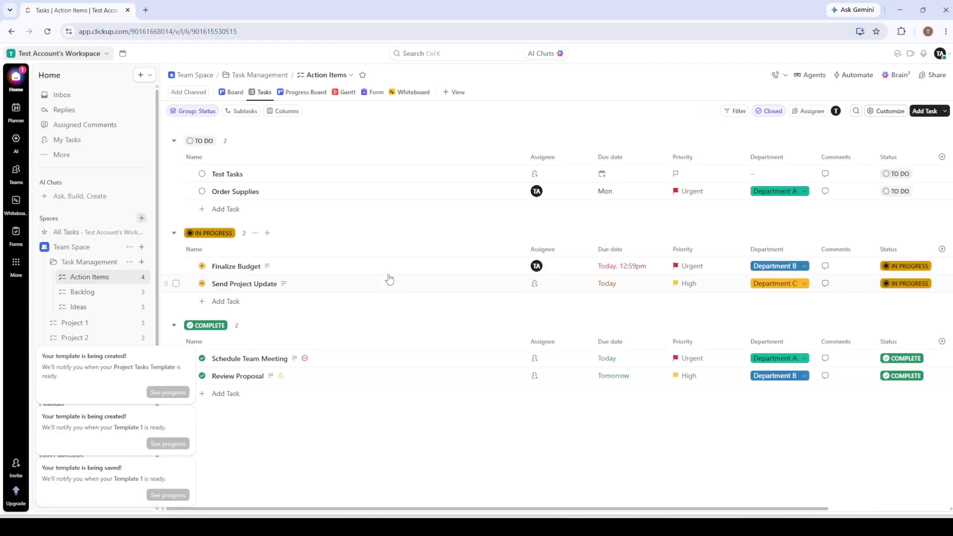
left_click(303, 172)
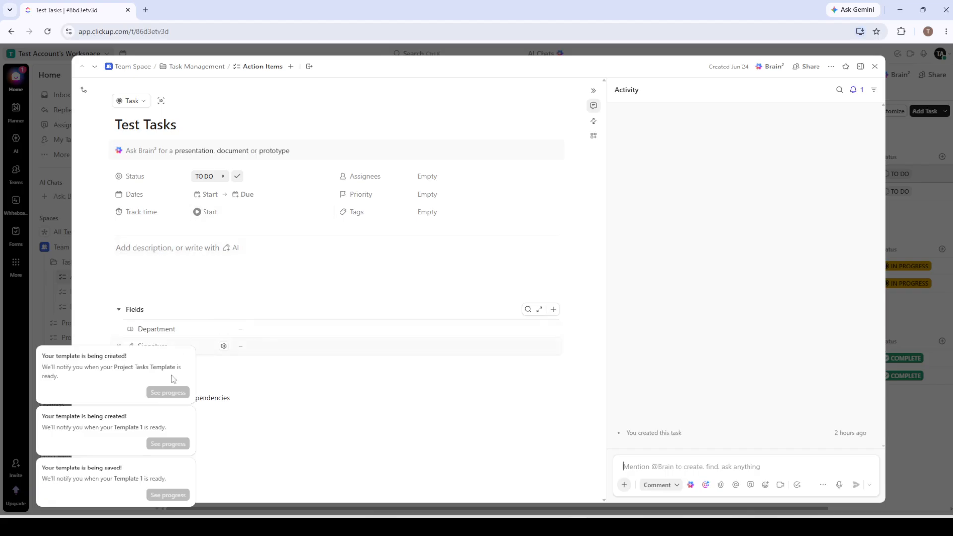
mouse_move(171, 390)
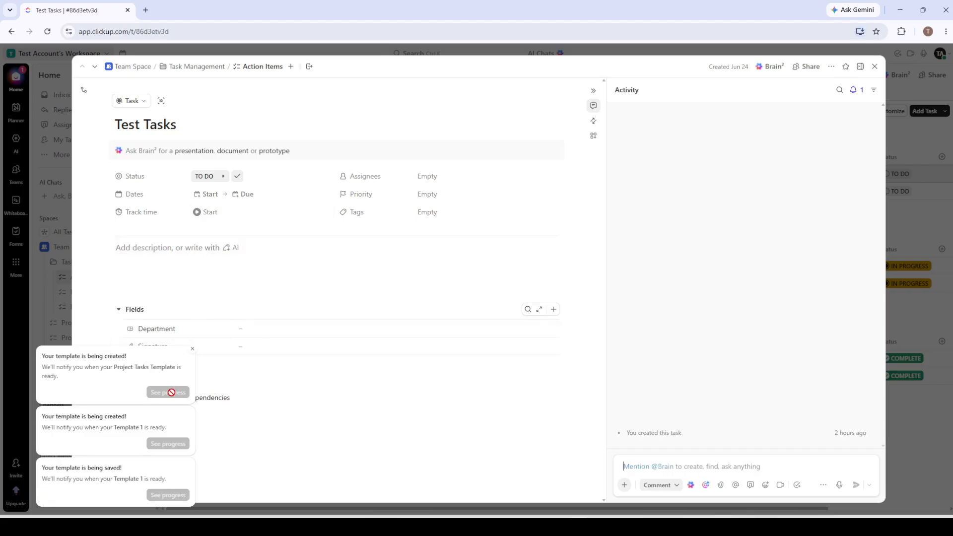
left_click(193, 349)
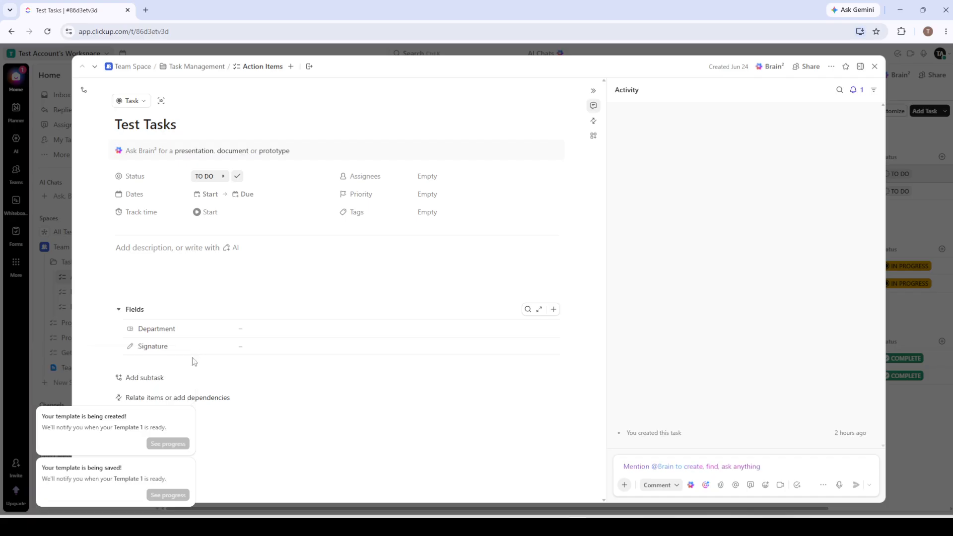
left_click(192, 411)
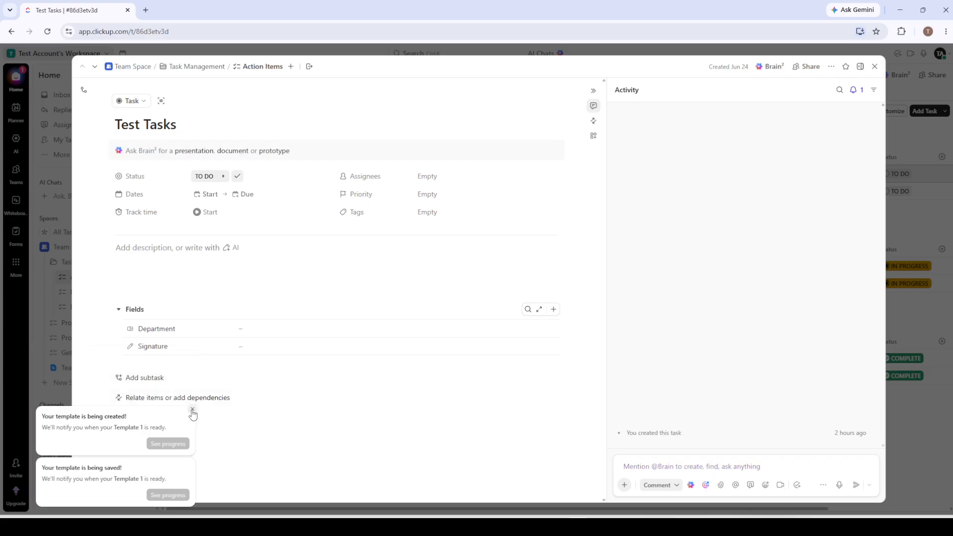
left_click(193, 462)
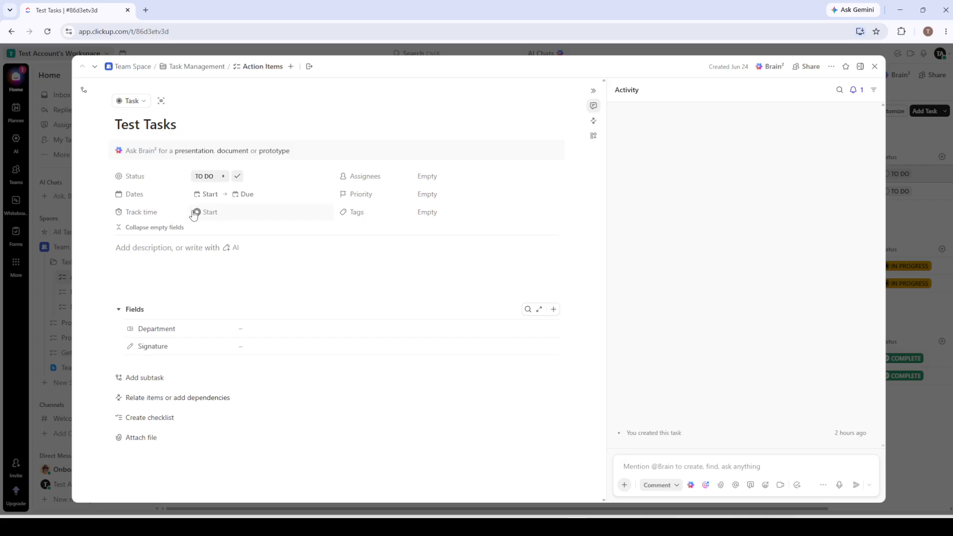
Enter a tracked time of 1h 30m for the Test Tasks task and check the entry's start and end times
left_click(132, 214)
left_click(134, 213)
left_click(148, 213)
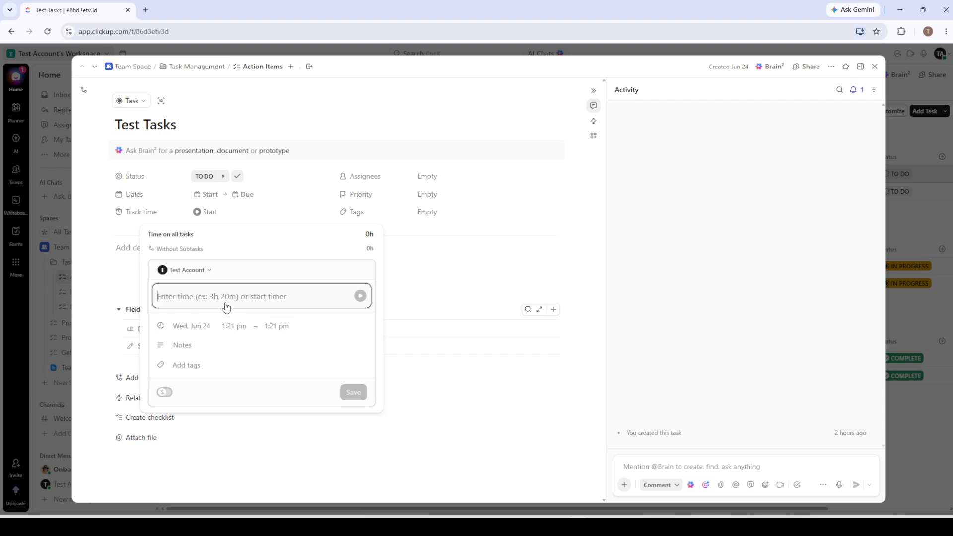
type("1h 30m")
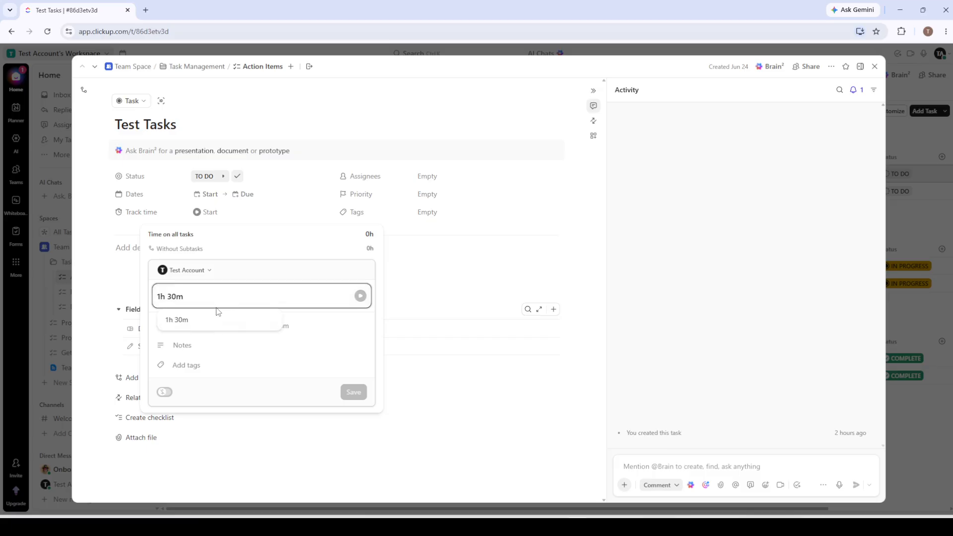
left_click(184, 320)
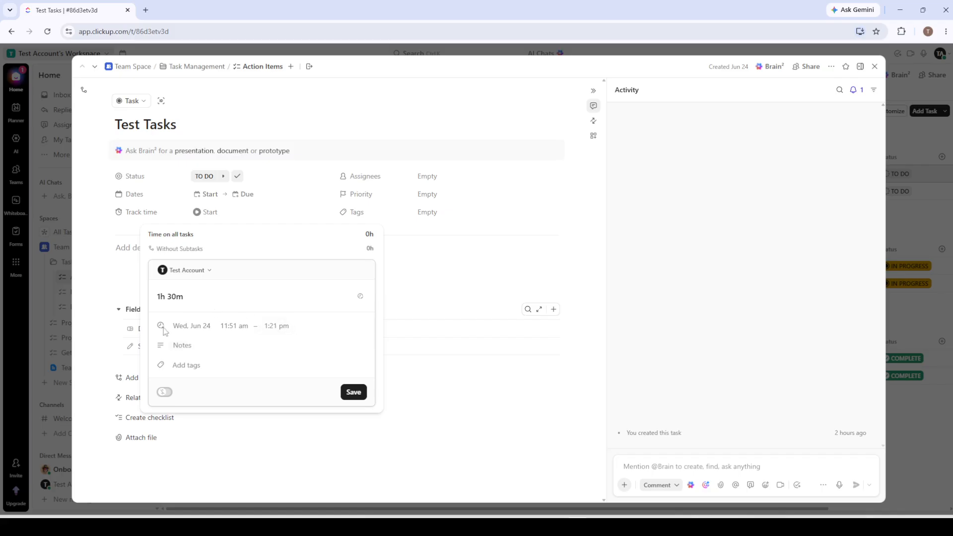
left_click(224, 332)
left_click(238, 325)
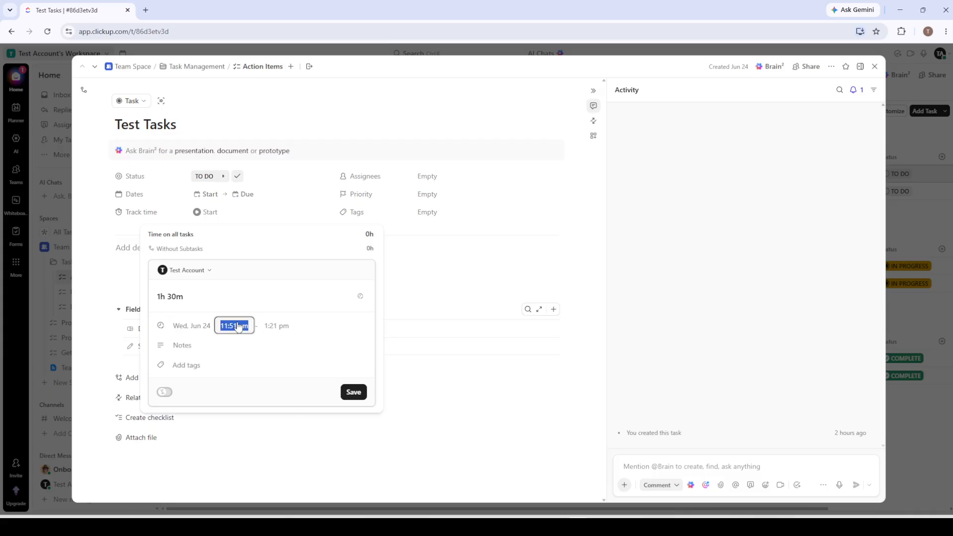
left_click(277, 328)
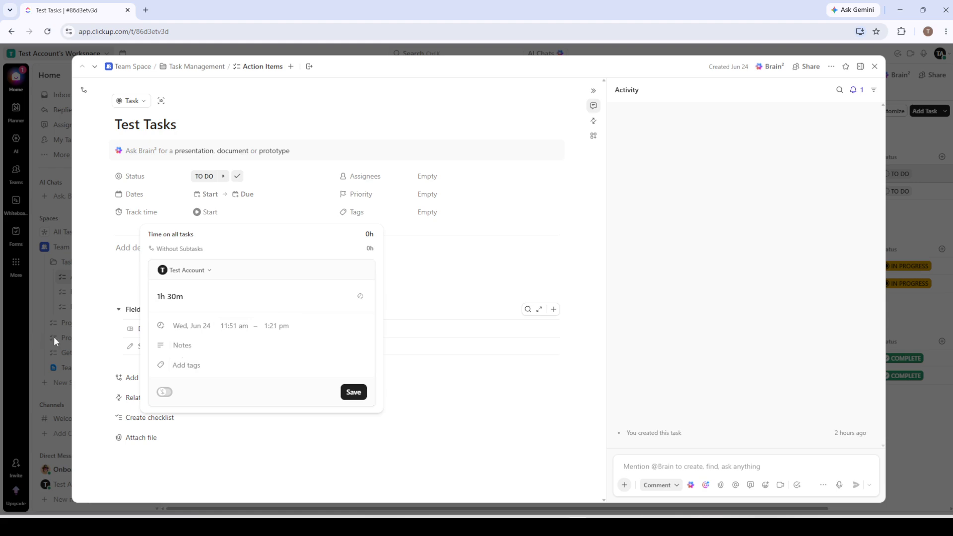
Mark the 1h 30m time entry as billable
left_click(166, 394)
left_click(168, 396)
left_click(166, 394)
left_click(165, 394)
left_click(162, 395)
left_click(161, 393)
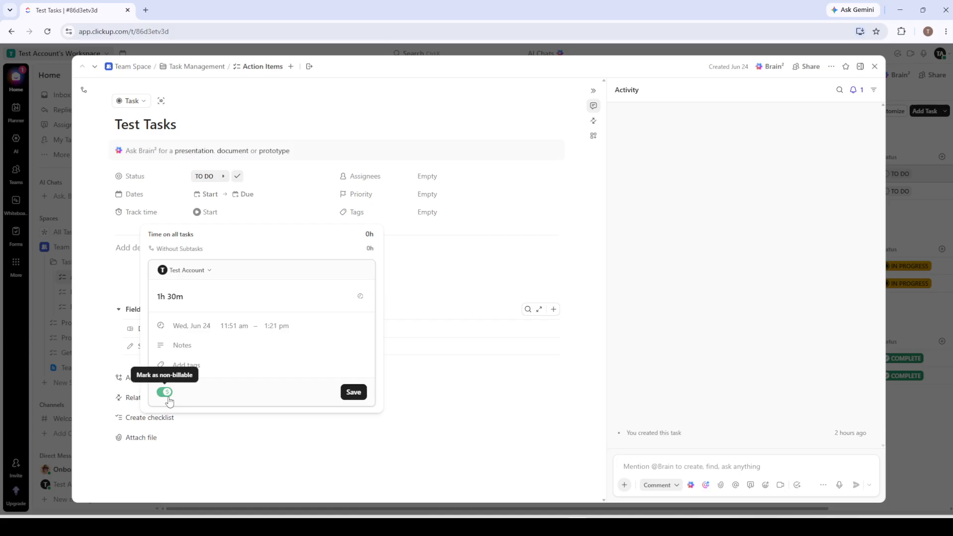
Add the note "Worked on" to the time entry without tags, save the entry and close the task
left_click(192, 347)
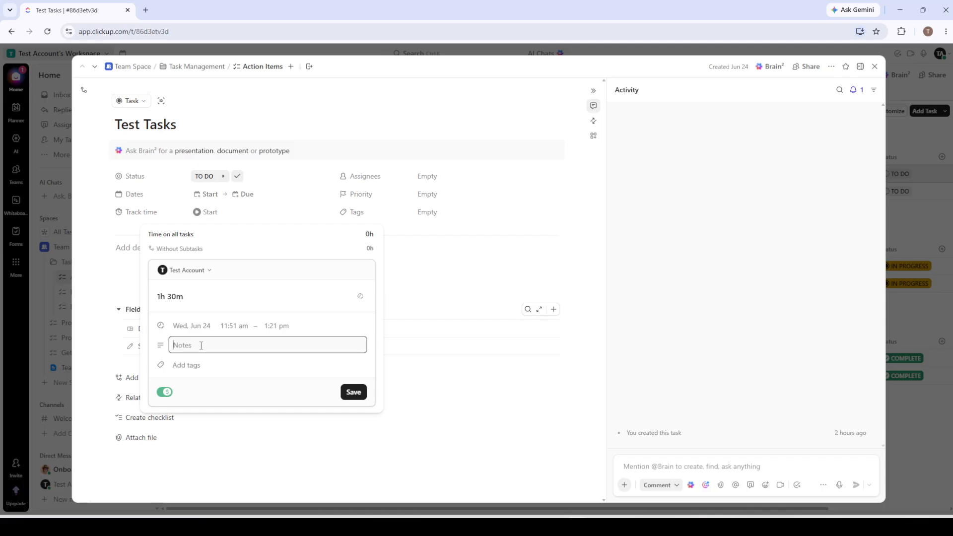
type("Work ed on")
left_click(186, 368)
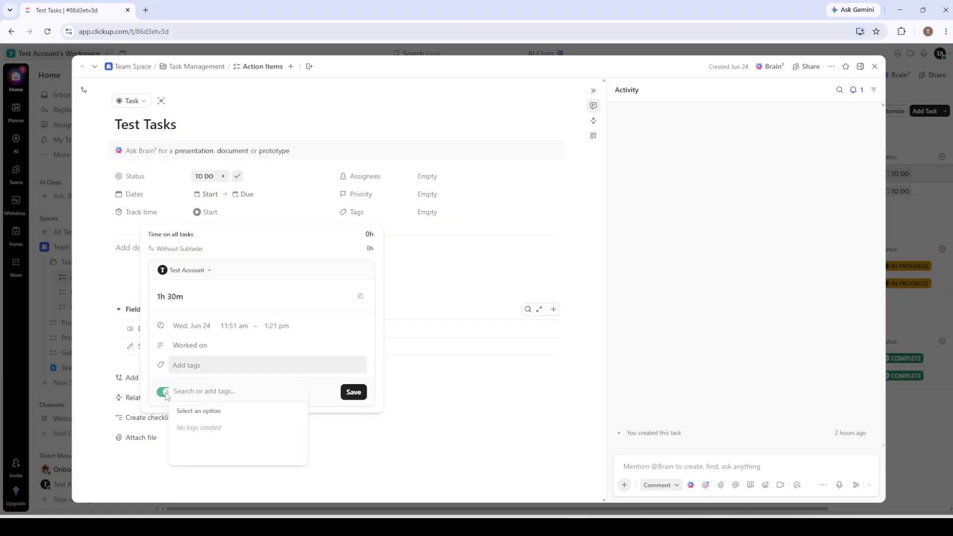
left_click(235, 372)
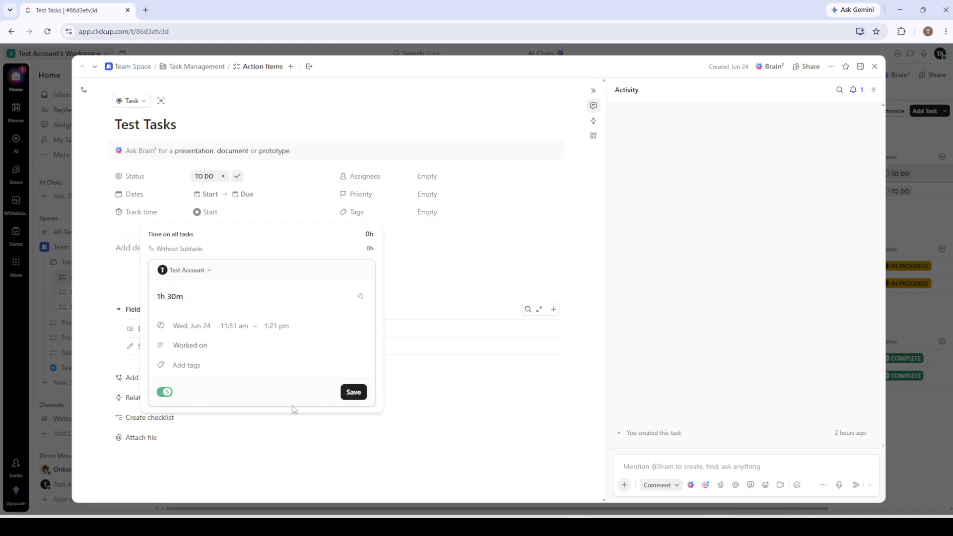
left_click(351, 393)
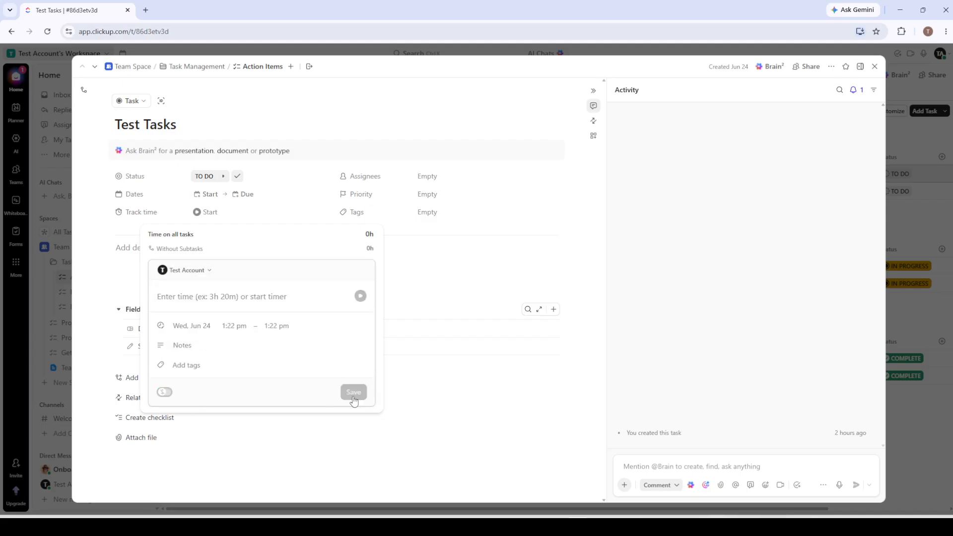
left_click(906, 278)
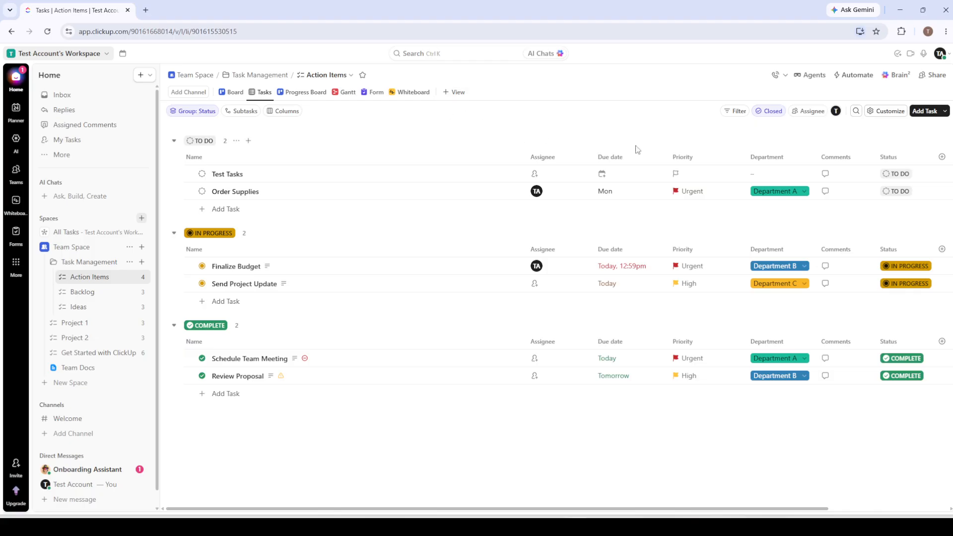
Show the Time tracked field as a column in the Action Items task list and bring it into view
left_click(942, 157)
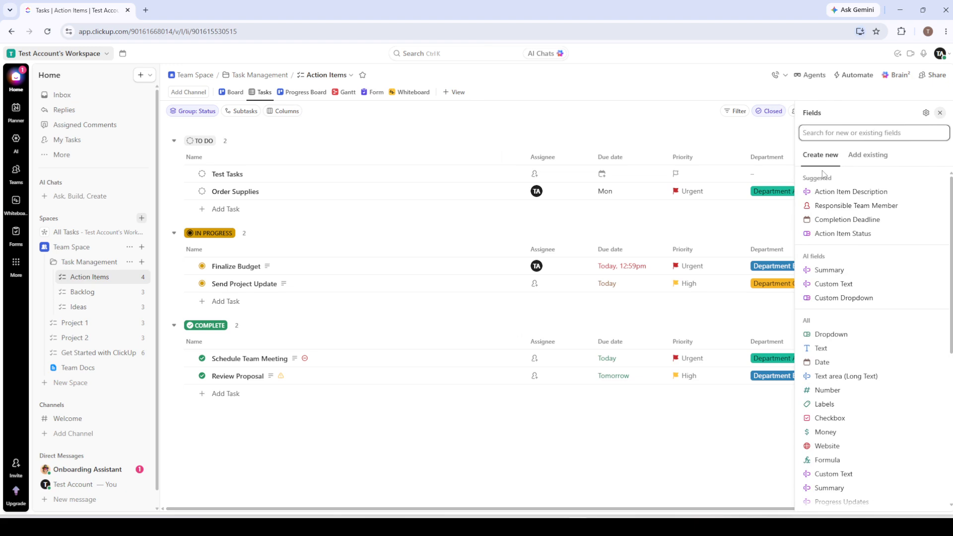
type("time")
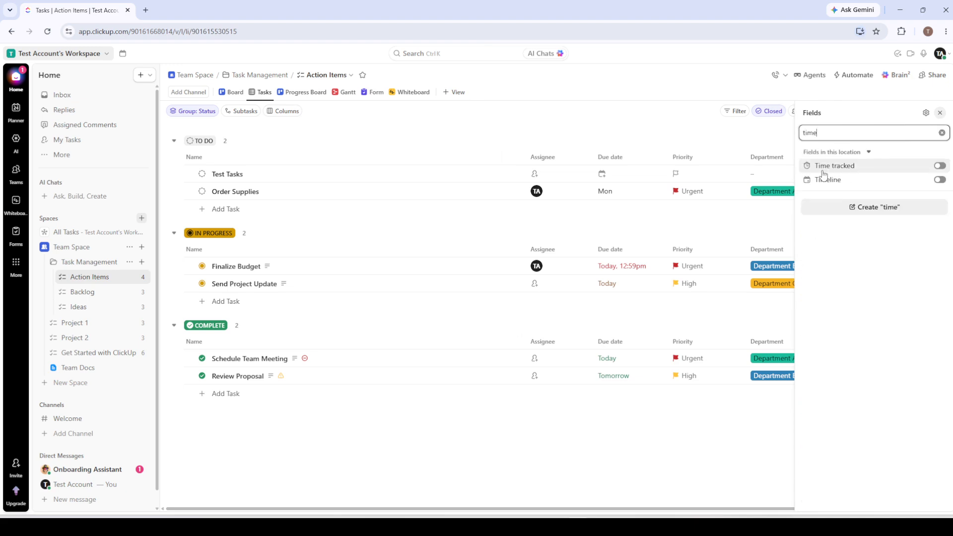
left_click(943, 168)
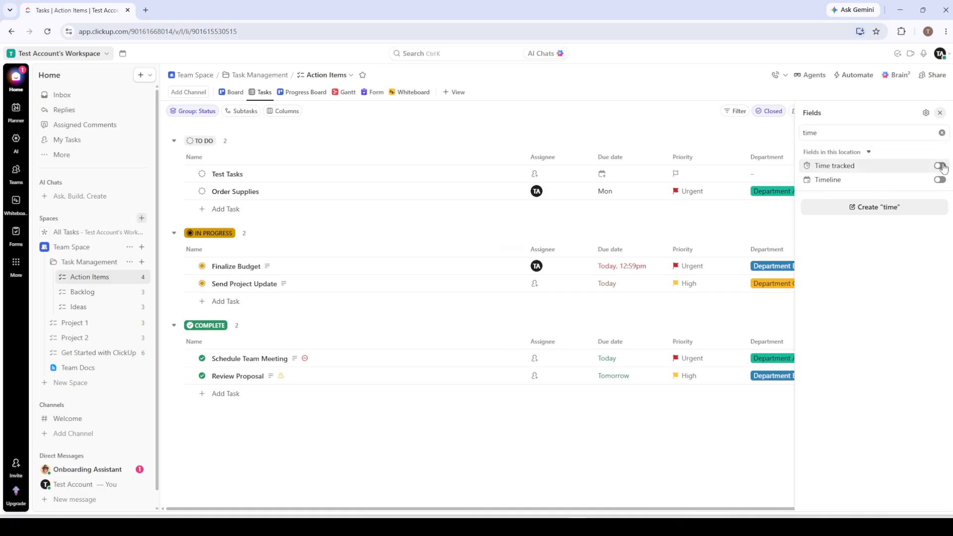
left_click(693, 457)
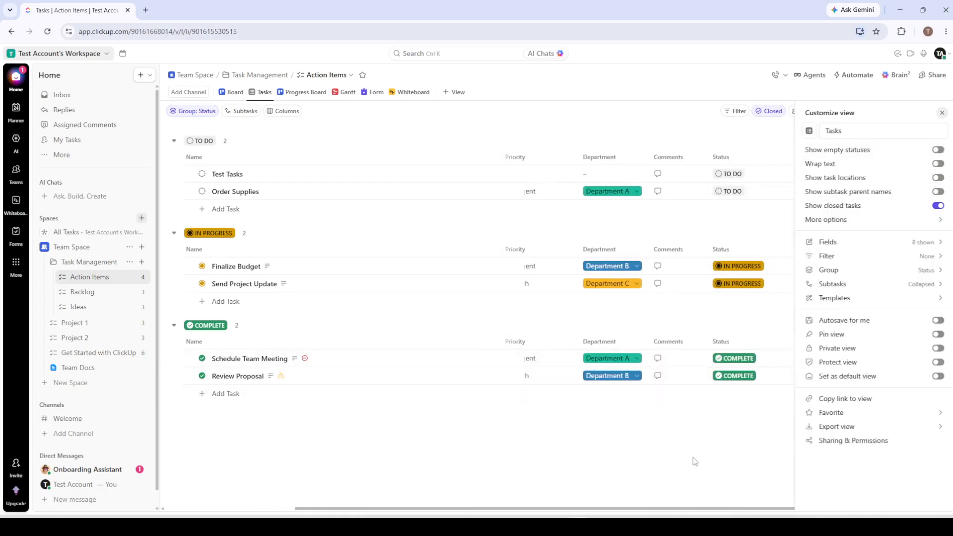
left_click(693, 458)
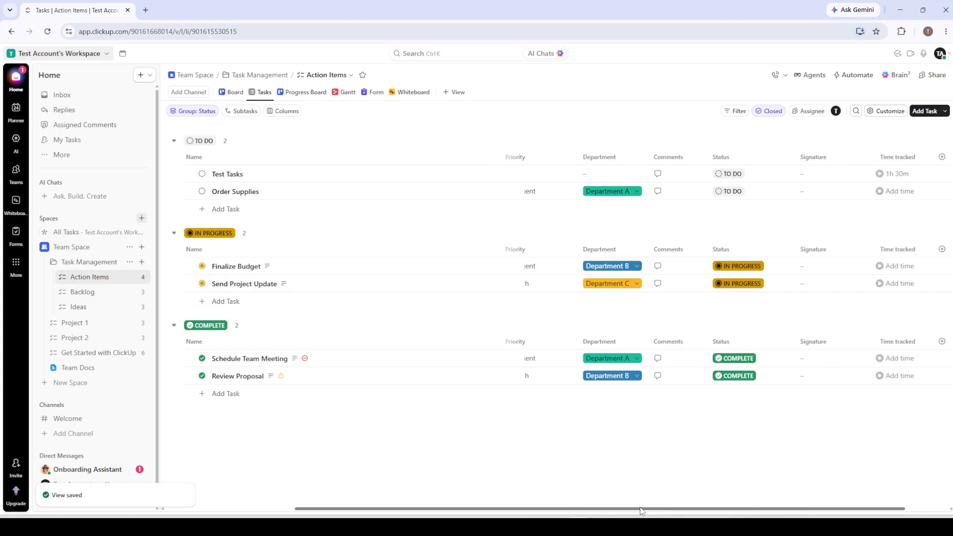
left_click_drag(640, 512, 684, 511)
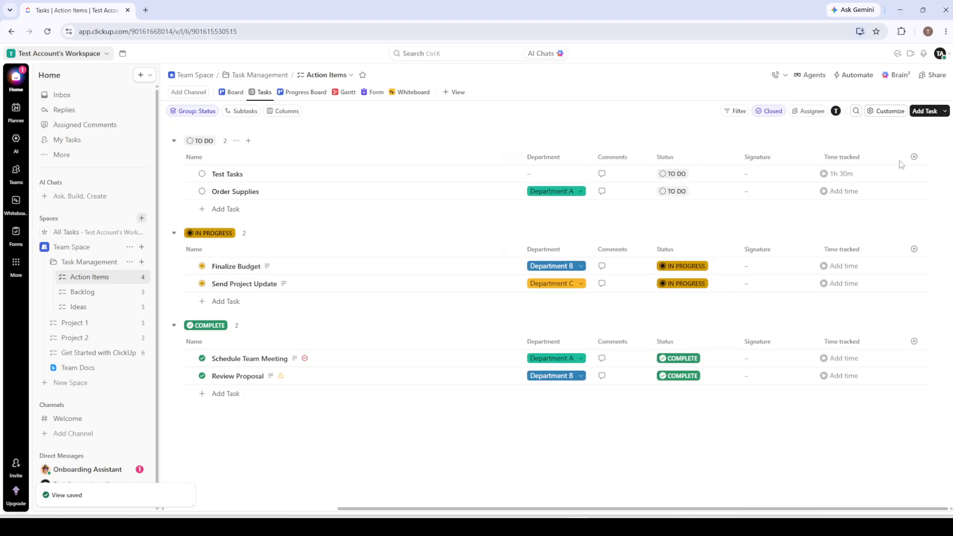